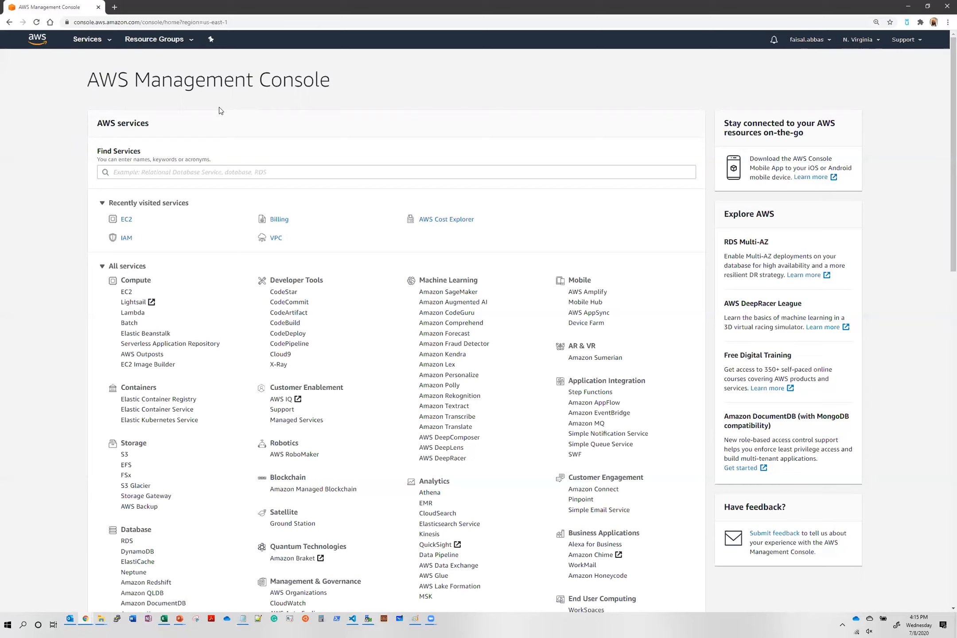
Open the EC2 service and start launching a new instance
{"action": "left_click", "coordinate": [126, 292]}
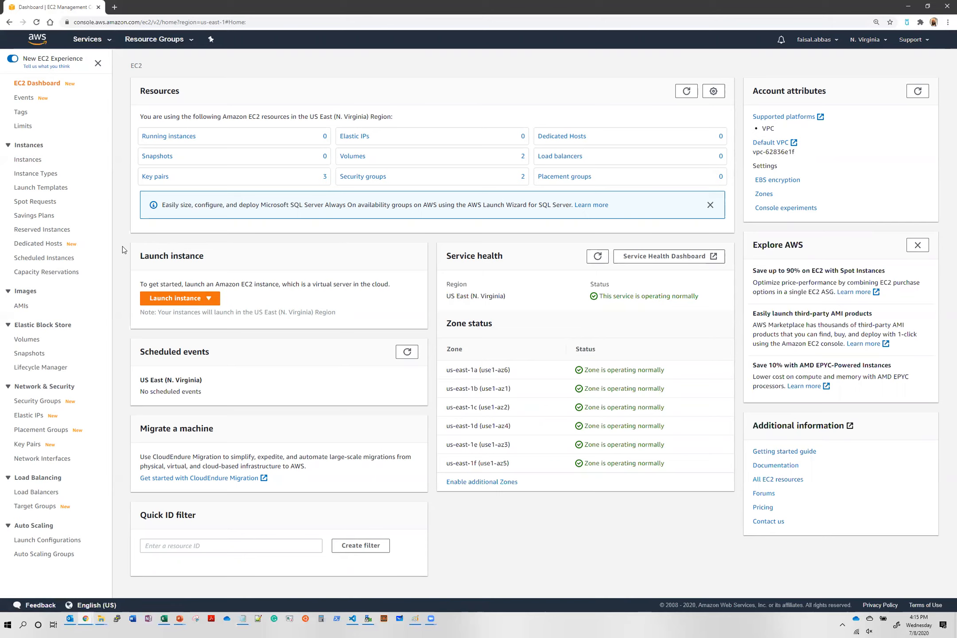
{"action": "left_click", "coordinate": [156, 301]}
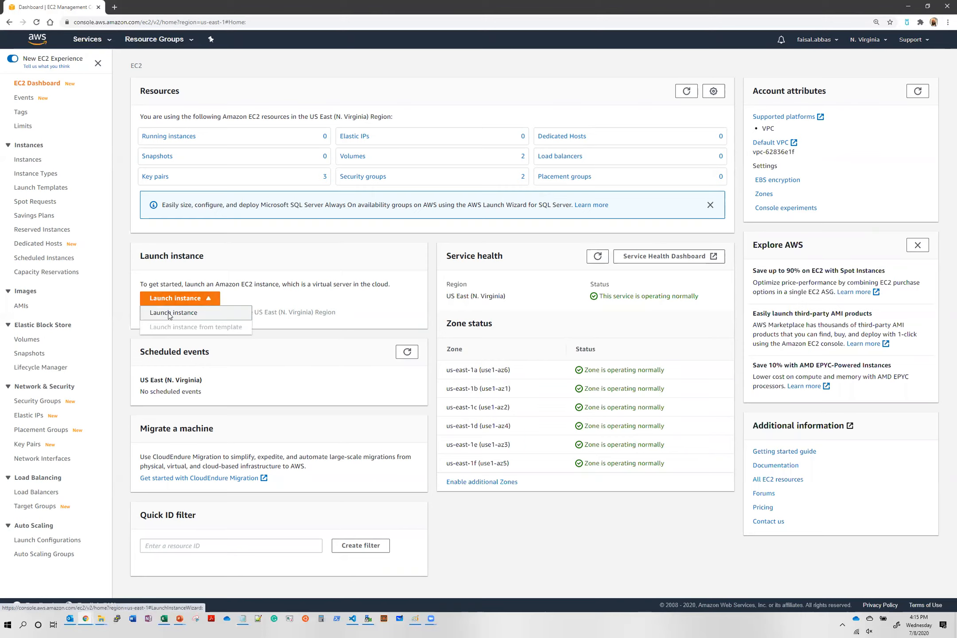
{"action": "left_click", "coordinate": [169, 316]}
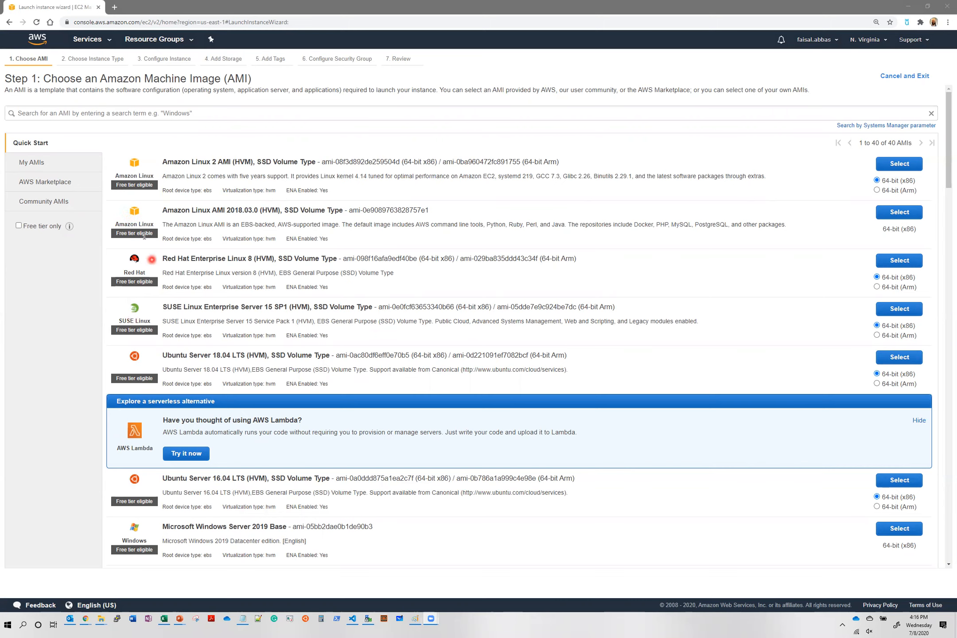
Limit the AMI list to free tier only and select Microsoft Windows Server 2019 Base
{"action": "left_click", "coordinate": [19, 227]}
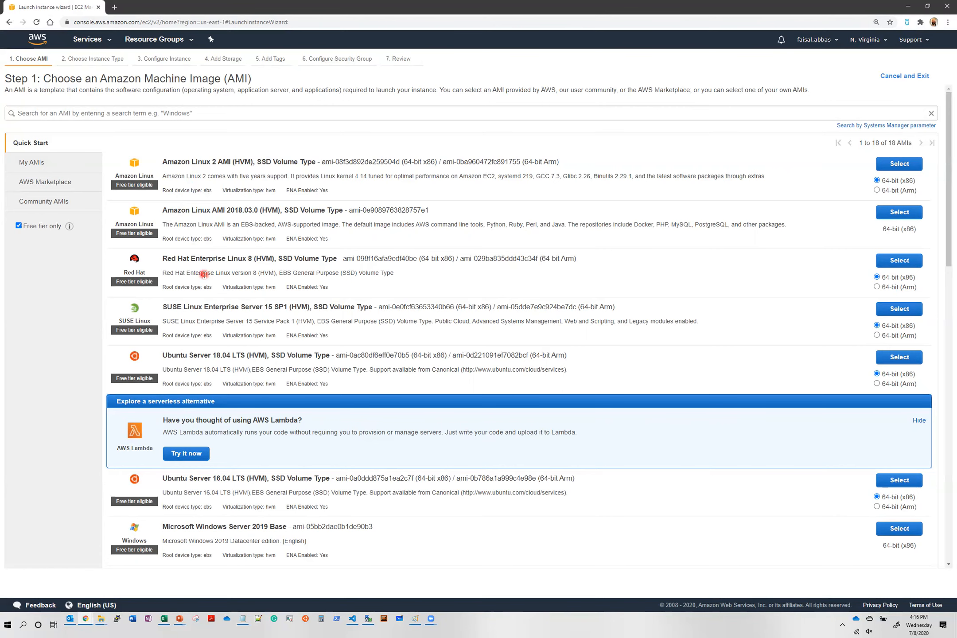
{"action": "scroll", "coordinate": [204, 274], "scroll_direction": "down", "scroll_amount": 4}
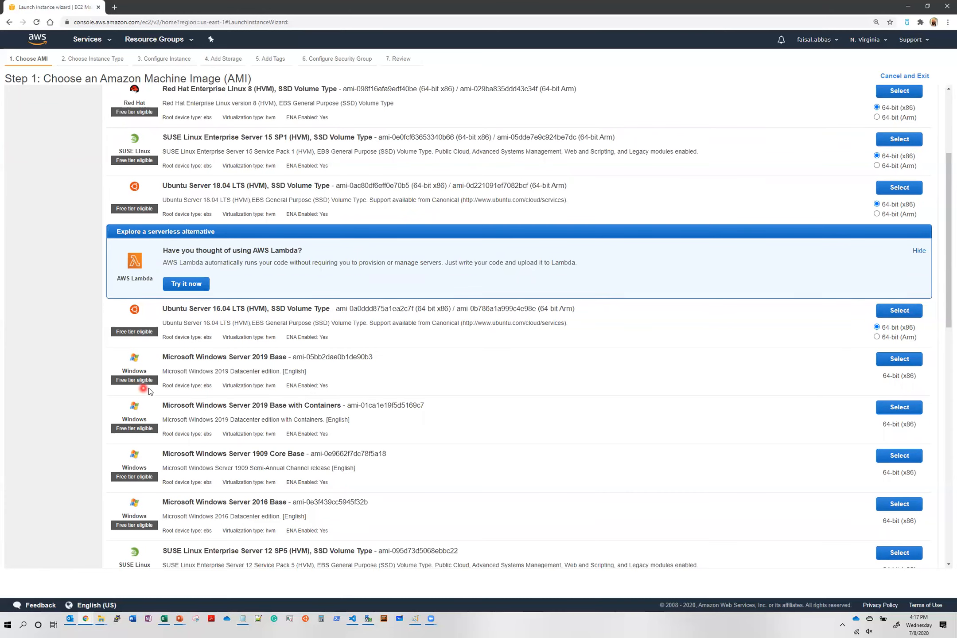
{"action": "left_click", "coordinate": [908, 361]}
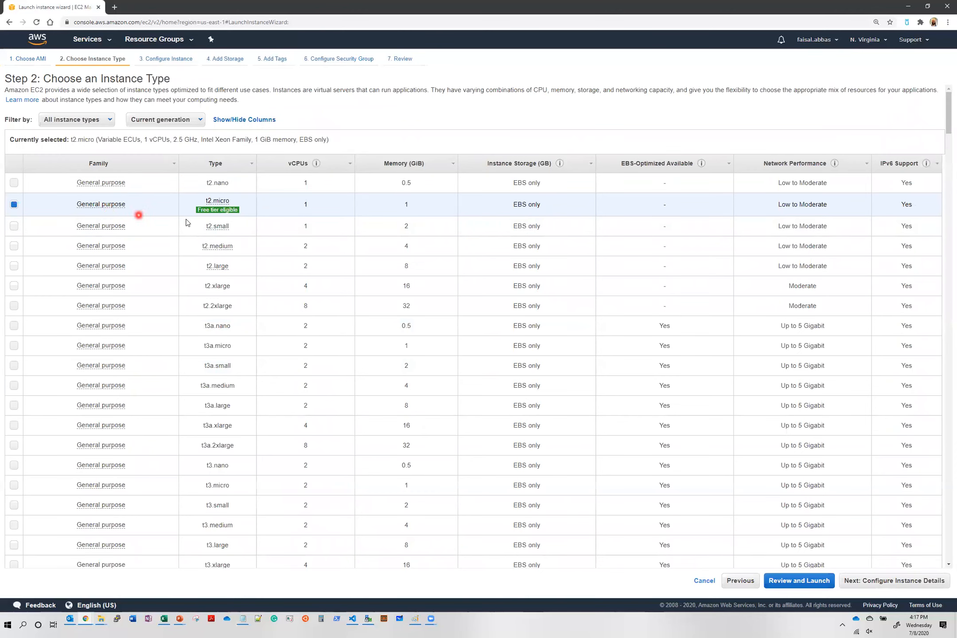
Continue to the tags stage with the t2.micro type, keeping the default instance details and 30 GiB General Purpose SSD root volume
{"action": "mouse_move", "coordinate": [226, 210]}
{"action": "left_click", "coordinate": [906, 584]}
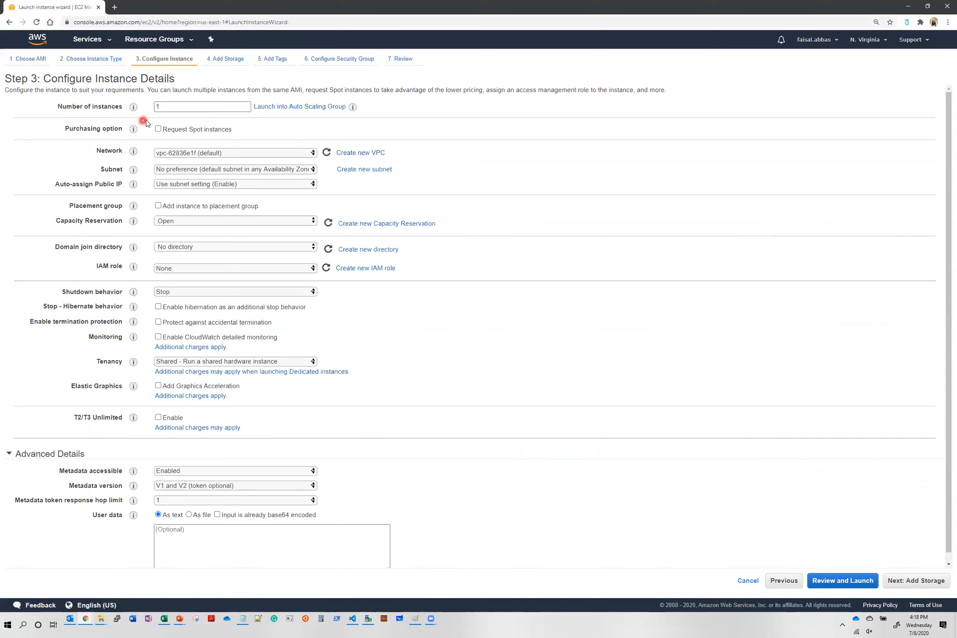
{"action": "left_click", "coordinate": [192, 109]}
{"action": "left_click", "coordinate": [917, 584]}
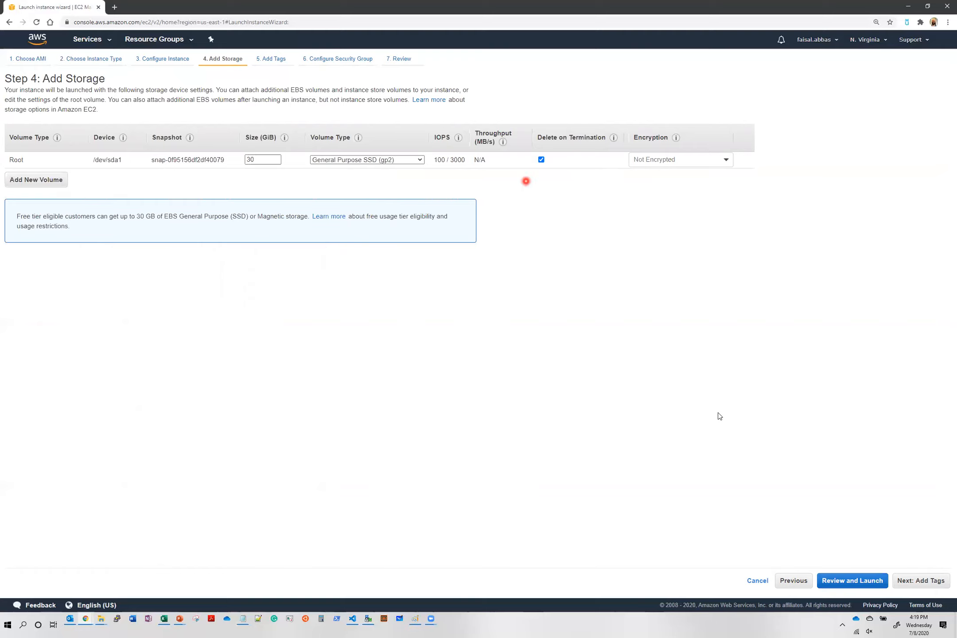
{"action": "left_click", "coordinate": [920, 587]}
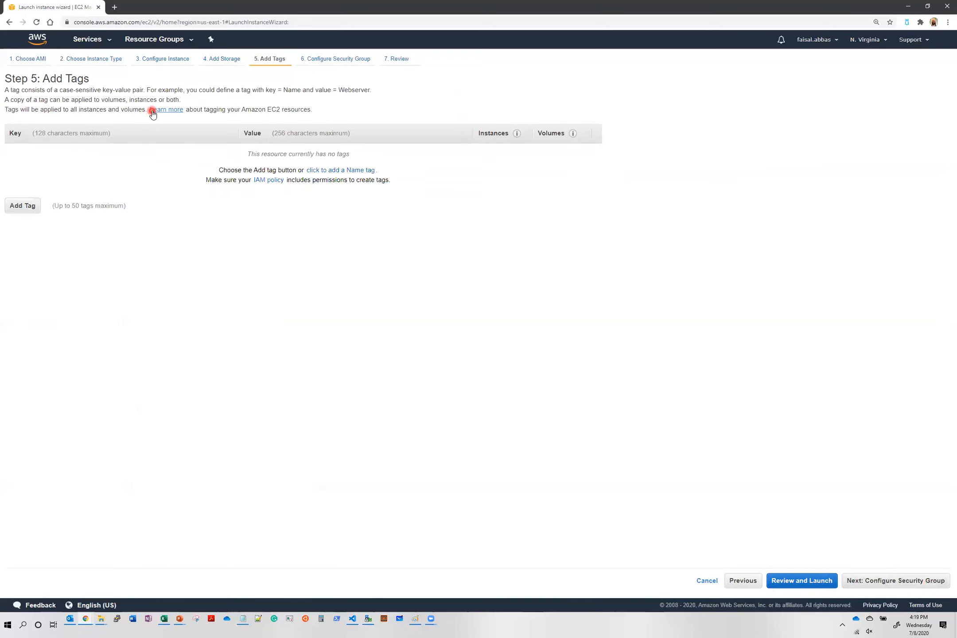
Add a tag with key Name and value "1st windows instance", and continue to the security group configuration
{"action": "left_click", "coordinate": [27, 210]}
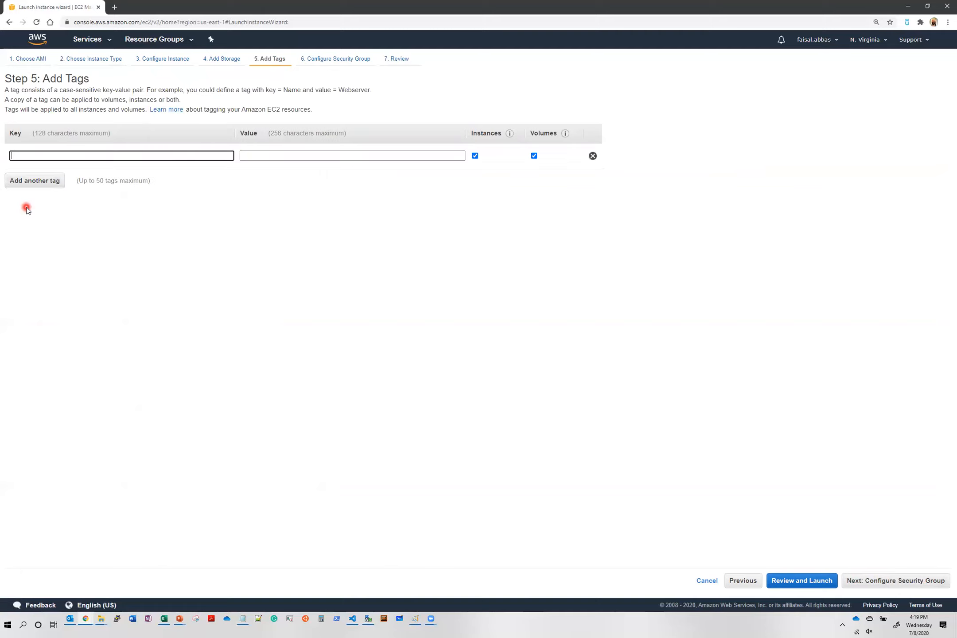
{"action": "left_click", "coordinate": [65, 157]}
{"action": "type", "text": "Name"}
{"action": "key", "text": "Tab"}
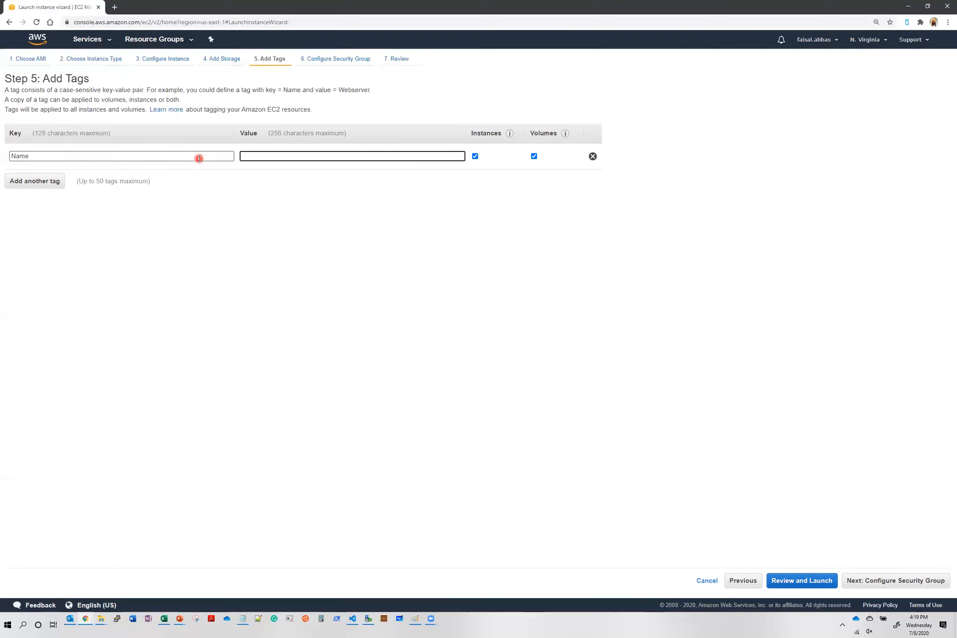
{"action": "type", "text": "My First"}
{"action": "key", "text": "ctrl+a"}
{"action": "key", "text": "BackSpace"}
{"action": "type", "text": "1st windows instance"}
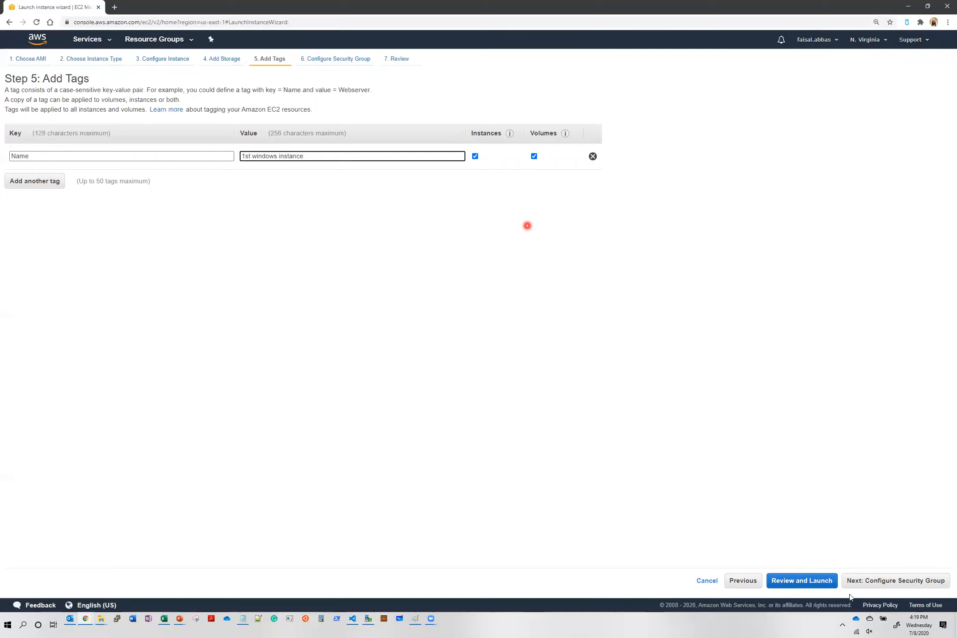
{"action": "left_click", "coordinate": [880, 585]}
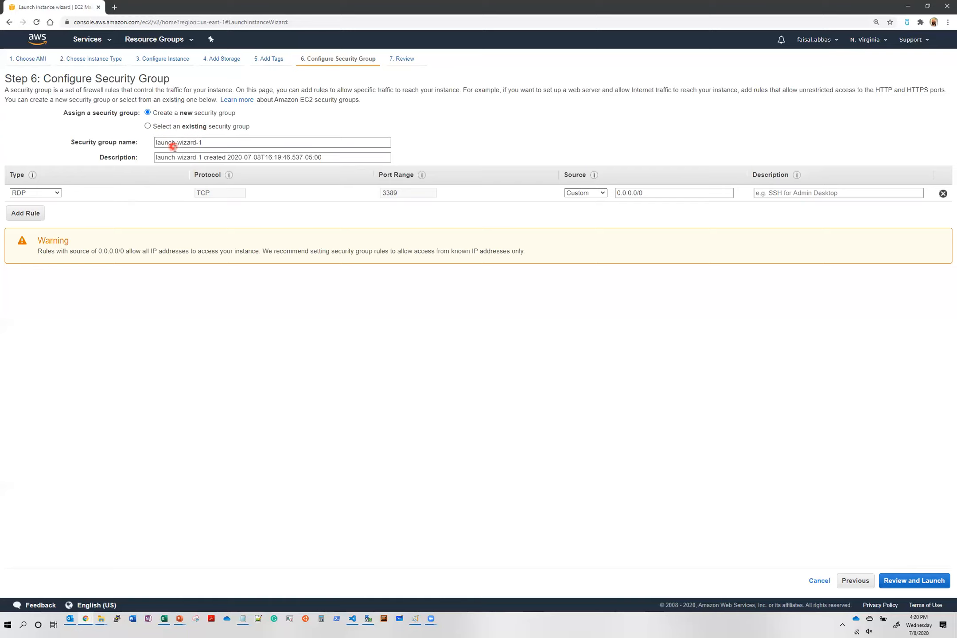
Name the new security group Windows_RDP, keeping its default description
{"action": "left_click", "coordinate": [223, 144]}
{"action": "left_click_drag", "start_coordinate": [169, 138], "coordinate": [135, 153]}
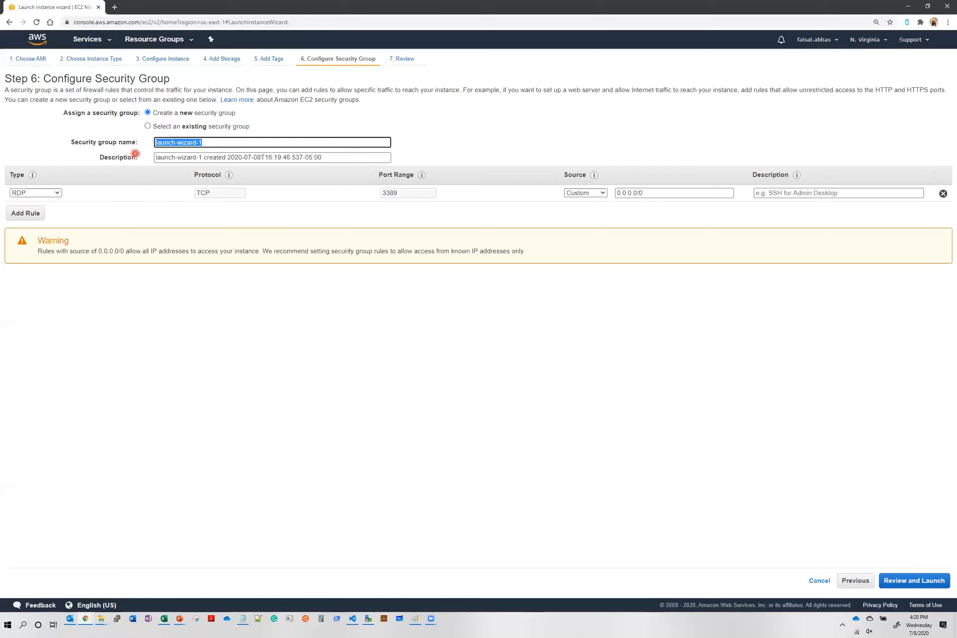
{"action": "type", "text": "Windows_a"}
{"action": "key", "text": "BackSpace"}
{"action": "type", "text": "RDP"}
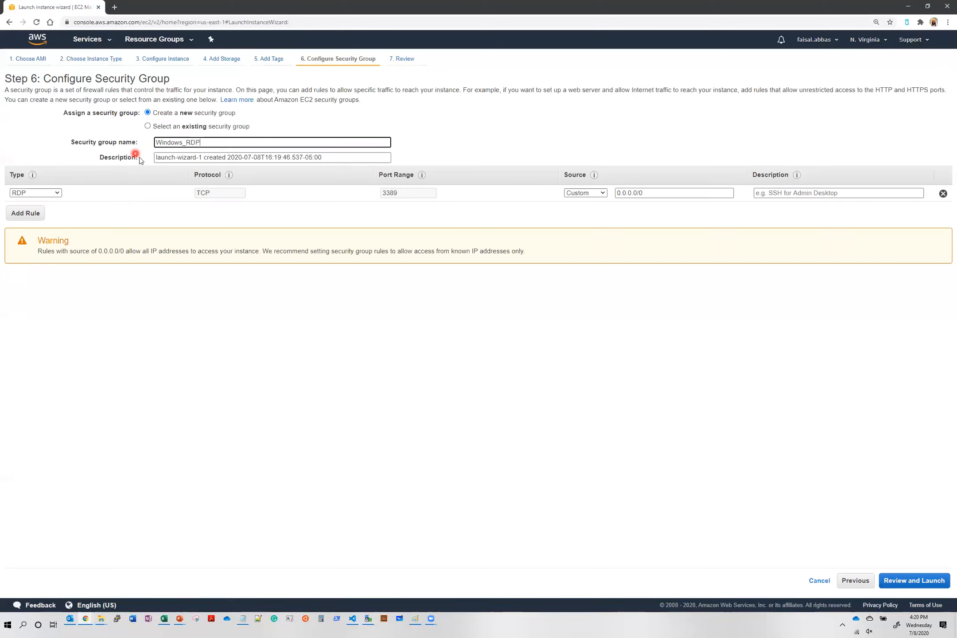
{"action": "left_click", "coordinate": [341, 158]}
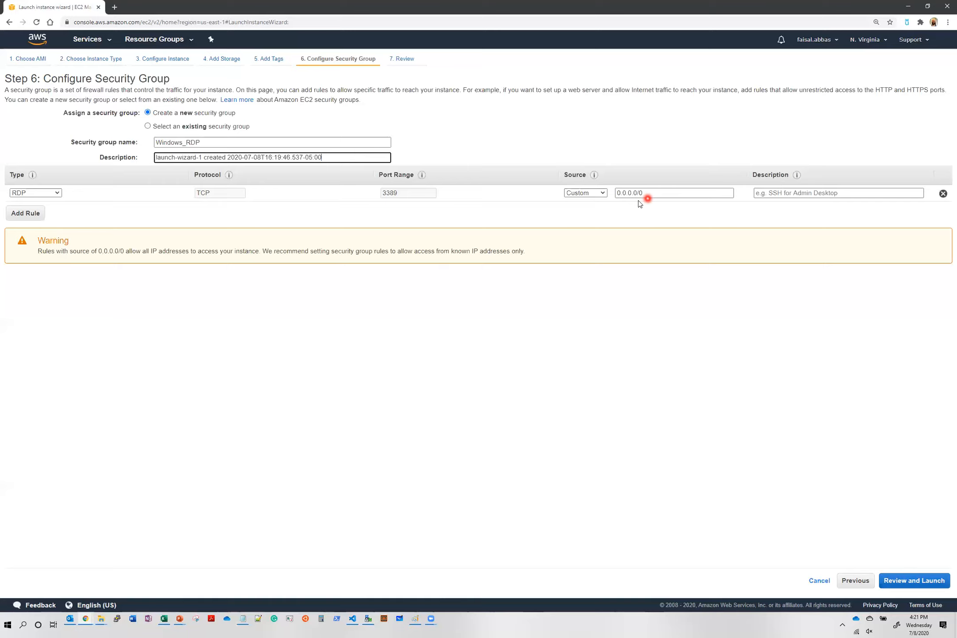
Describe the RDP rule as "RDP for Windows" and continue to the launch review
{"action": "left_click", "coordinate": [792, 194]}
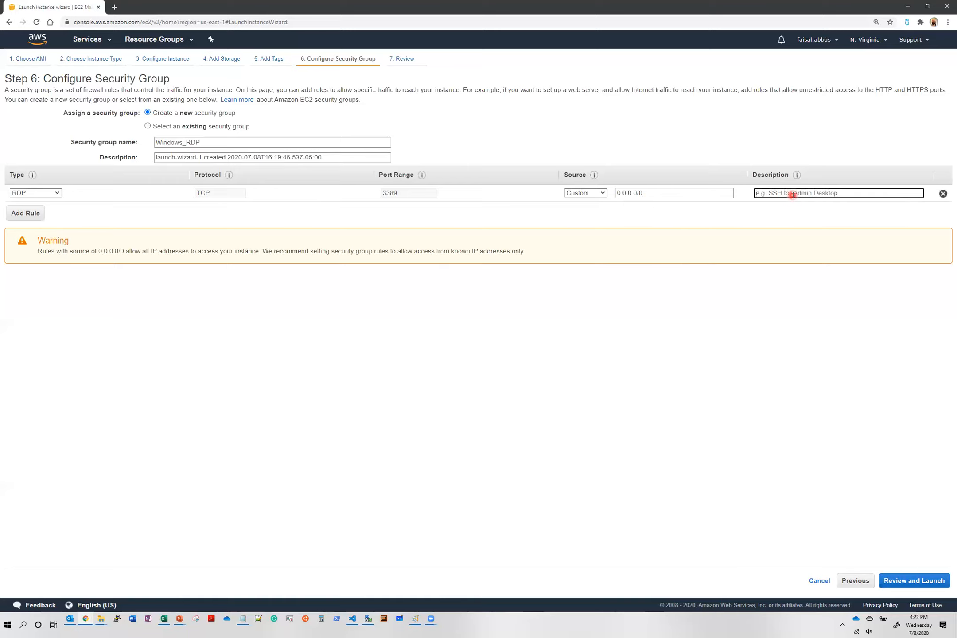
{"action": "left_click", "coordinate": [700, 293]}
{"action": "type", "text": "RDP fpr"}
{"action": "key", "text": "BackSpace"}
{"action": "type", "text": "or Windows"}
{"action": "left_click", "coordinate": [918, 587]}
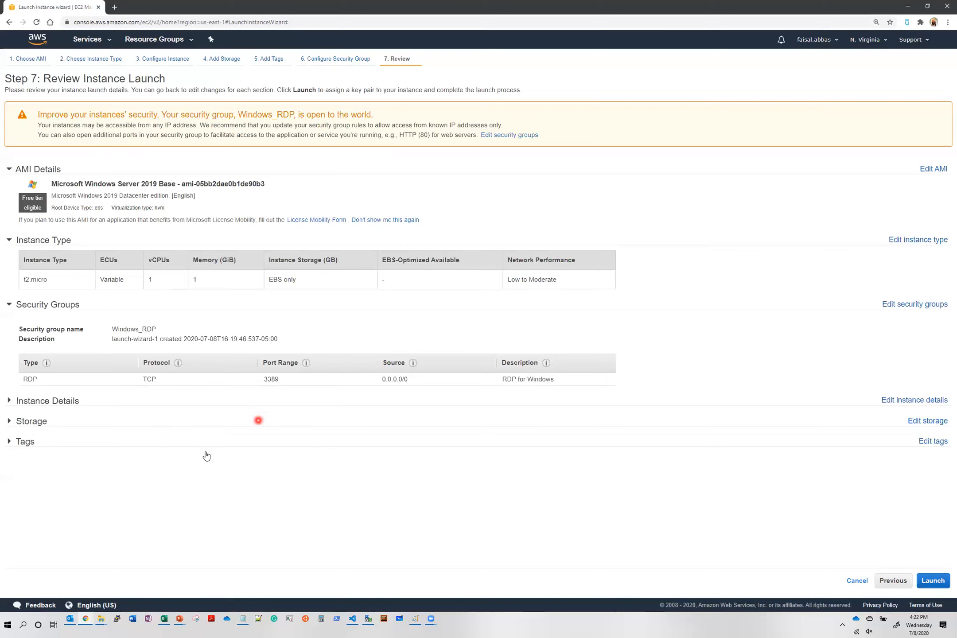
Launch from the review and keep the option of choosing an existing key pair
{"action": "left_click", "coordinate": [933, 581]}
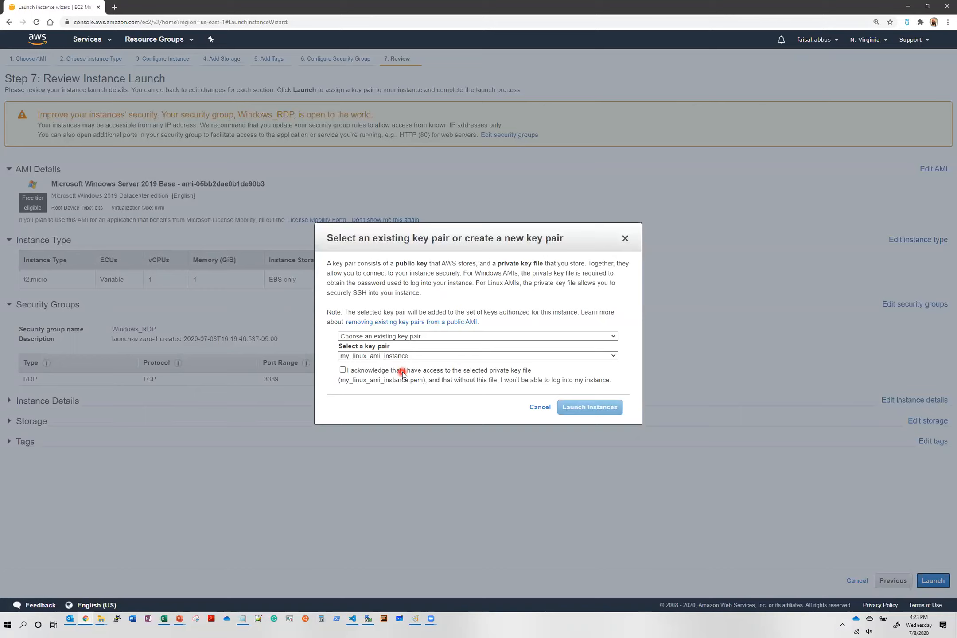
{"action": "left_click", "coordinate": [187, 523]}
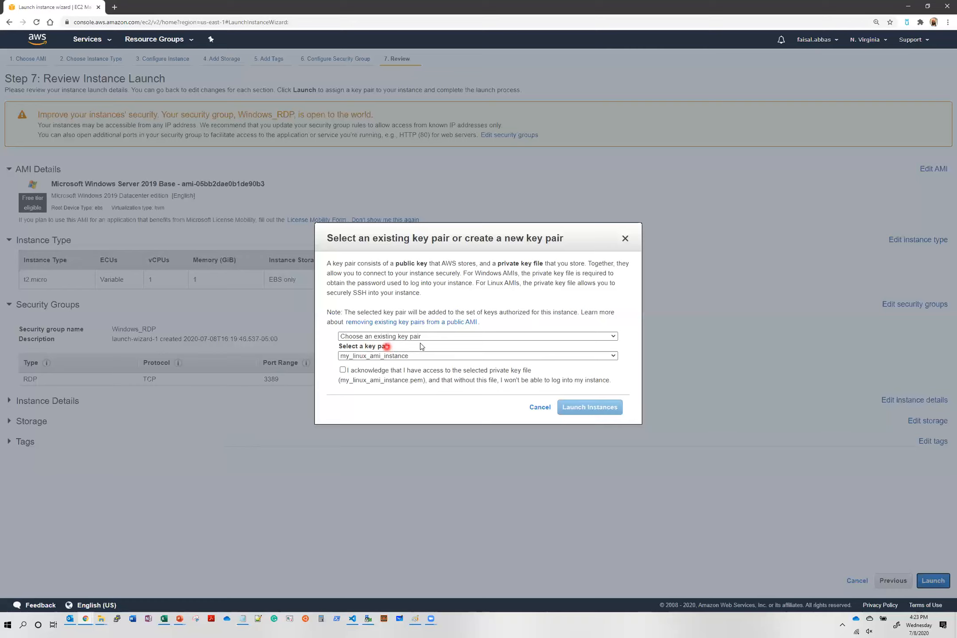
{"action": "left_click", "coordinate": [441, 339]}
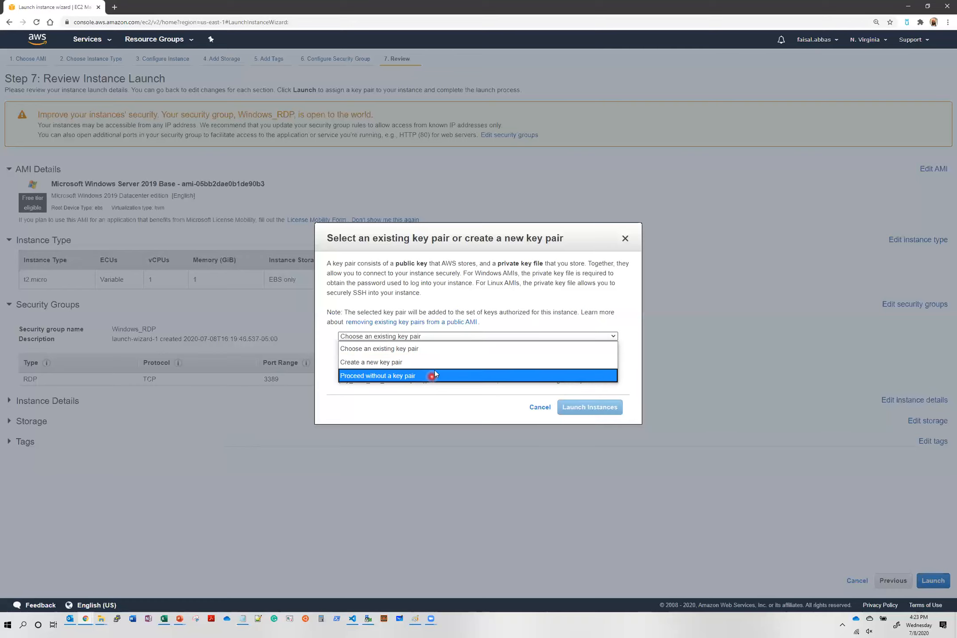
{"action": "left_click", "coordinate": [440, 348]}
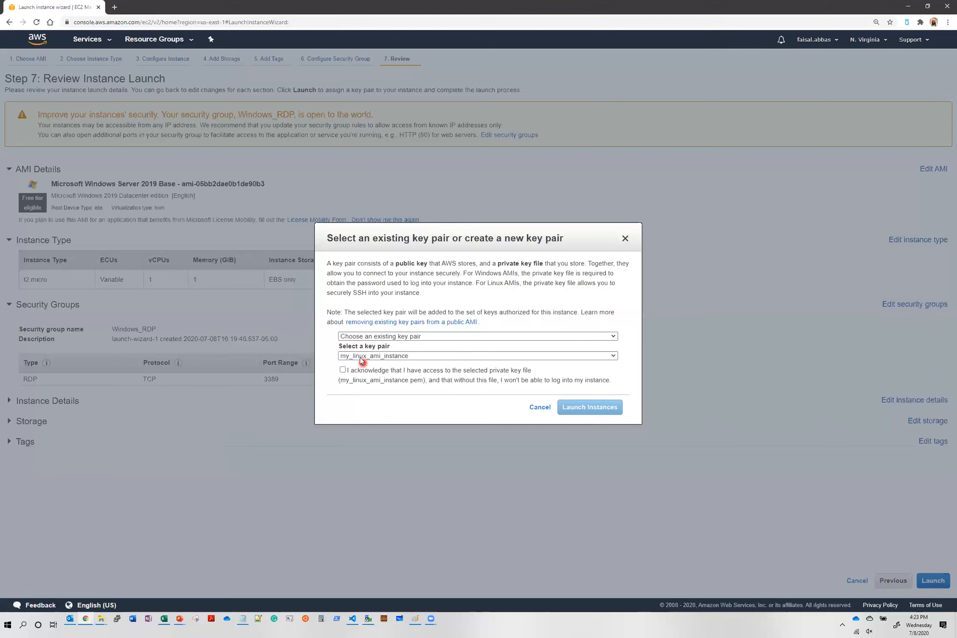
Select the my_windows_ami_key key pair, acknowledge access to its private key file and launch the instance
{"action": "left_click", "coordinate": [429, 356]}
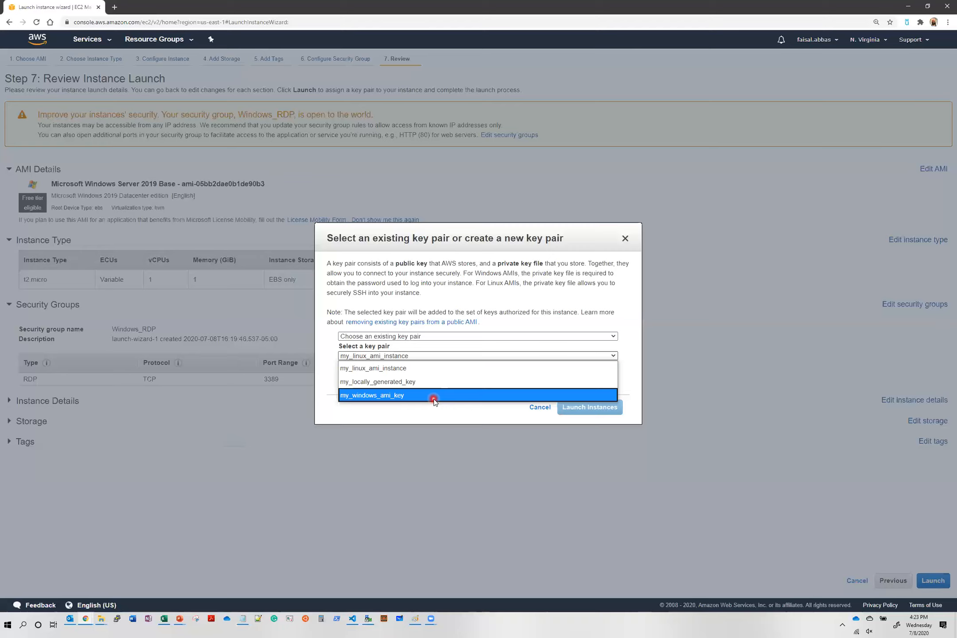
{"action": "left_click", "coordinate": [427, 372]}
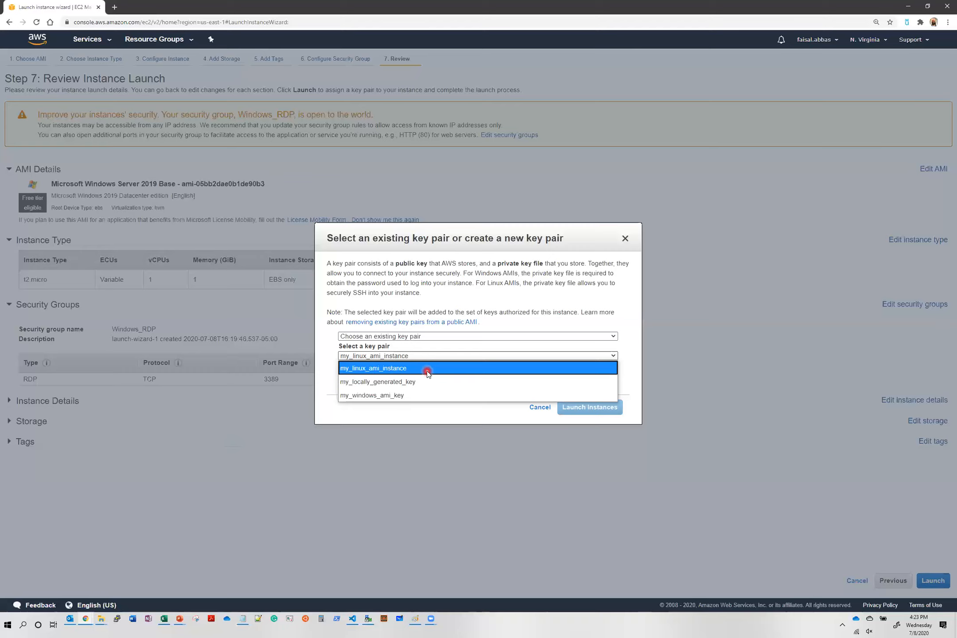
{"action": "left_click", "coordinate": [433, 383]}
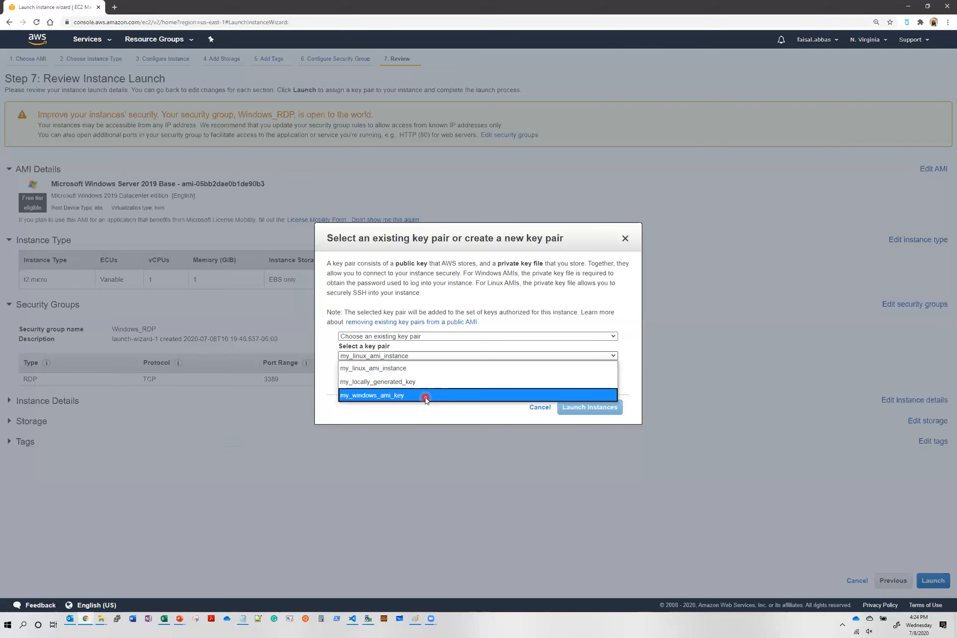
{"action": "left_click", "coordinate": [426, 395]}
{"action": "left_click", "coordinate": [343, 370]}
{"action": "left_click", "coordinate": [357, 375]}
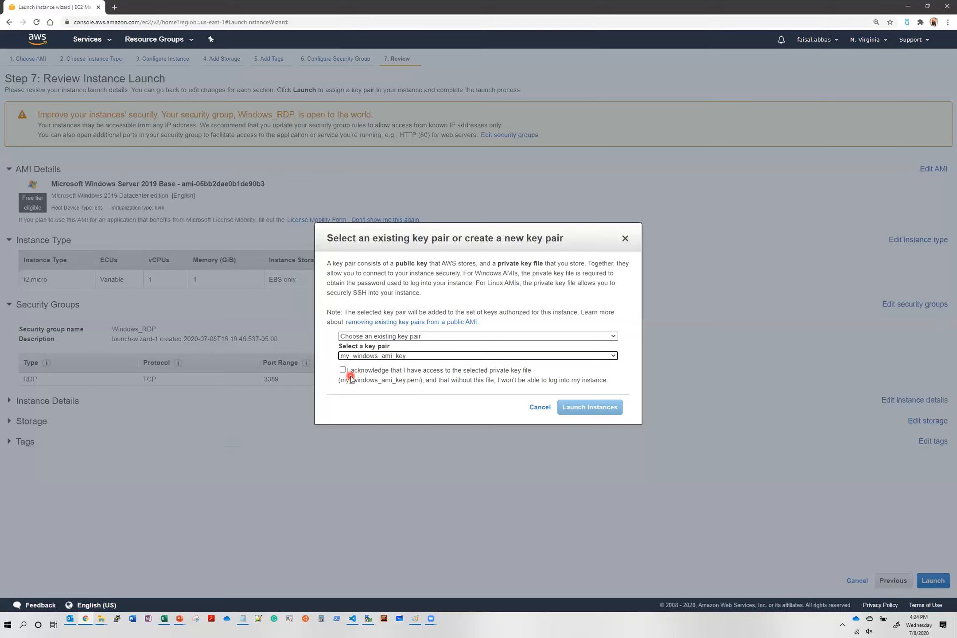
{"action": "left_click", "coordinate": [344, 371]}
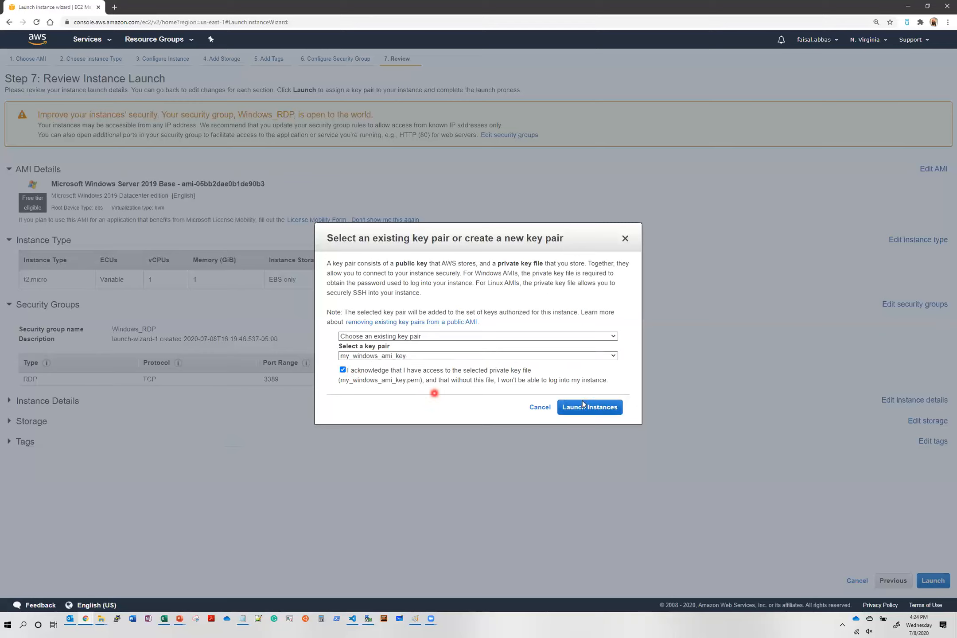
{"action": "left_click", "coordinate": [592, 408]}
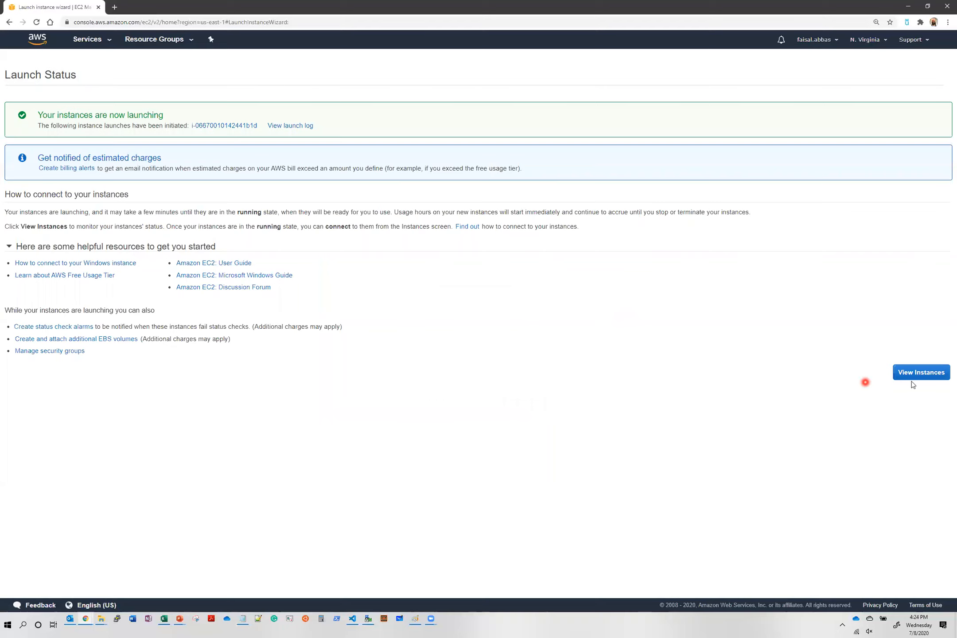
View the instances list with the Name column widened to fit the full name, and refresh the instance status
{"action": "left_click", "coordinate": [915, 376]}
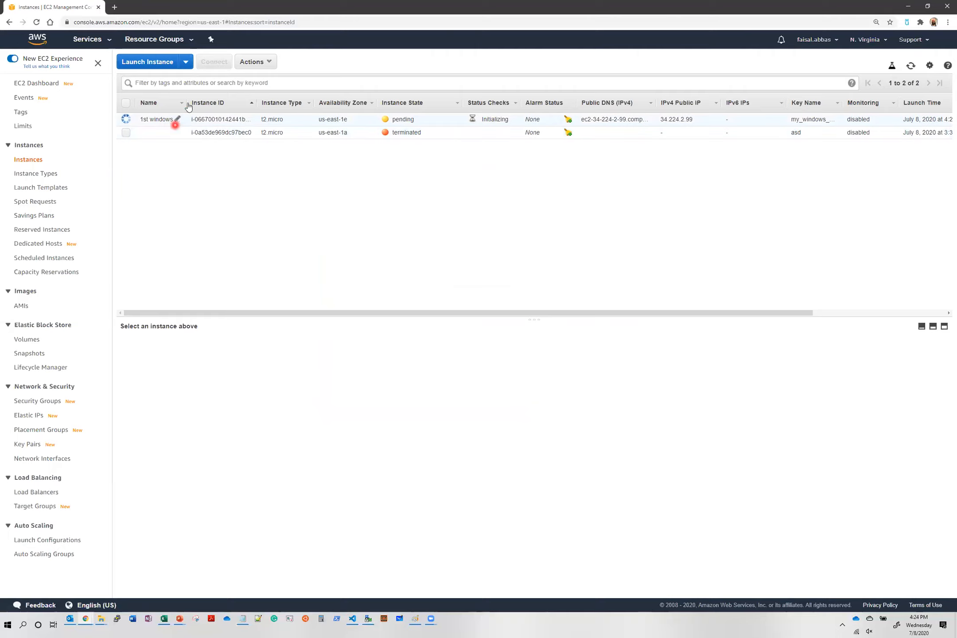
{"action": "left_click_drag", "start_coordinate": [185, 102], "coordinate": [221, 103]}
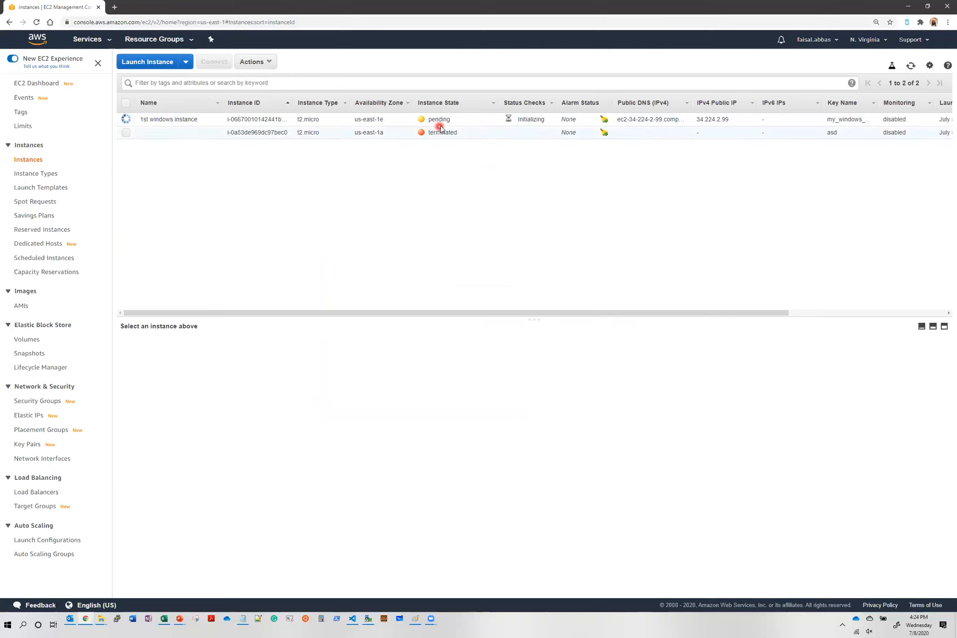
{"action": "left_click", "coordinate": [910, 66]}
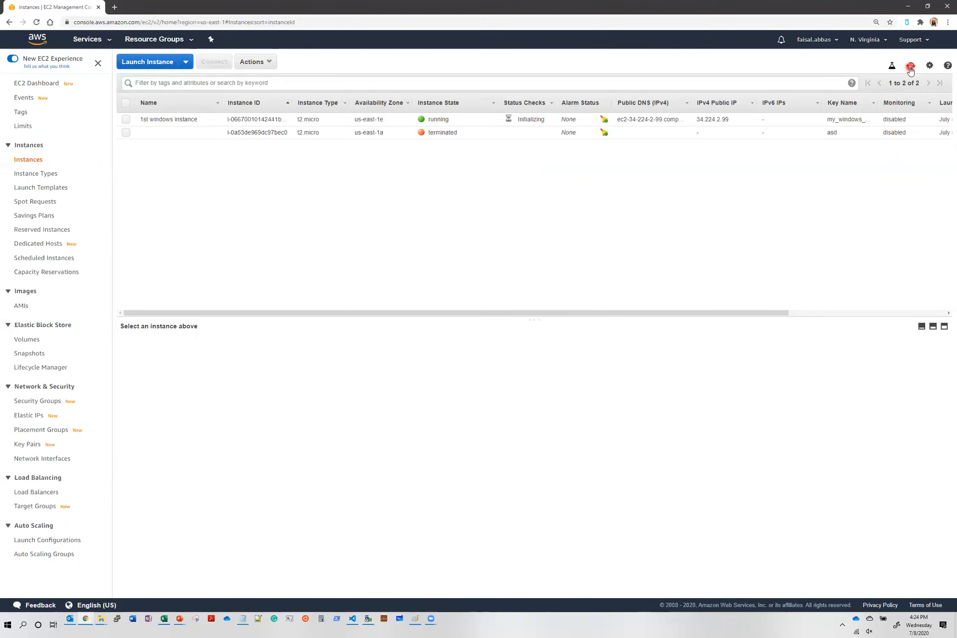
Download the Remote Desktop file for "1st windows instance" from its connection options and try to retrieve its password
{"action": "left_click", "coordinate": [423, 161]}
{"action": "left_click", "coordinate": [470, 120]}
{"action": "left_click", "coordinate": [166, 120]}
{"action": "left_click", "coordinate": [127, 120]}
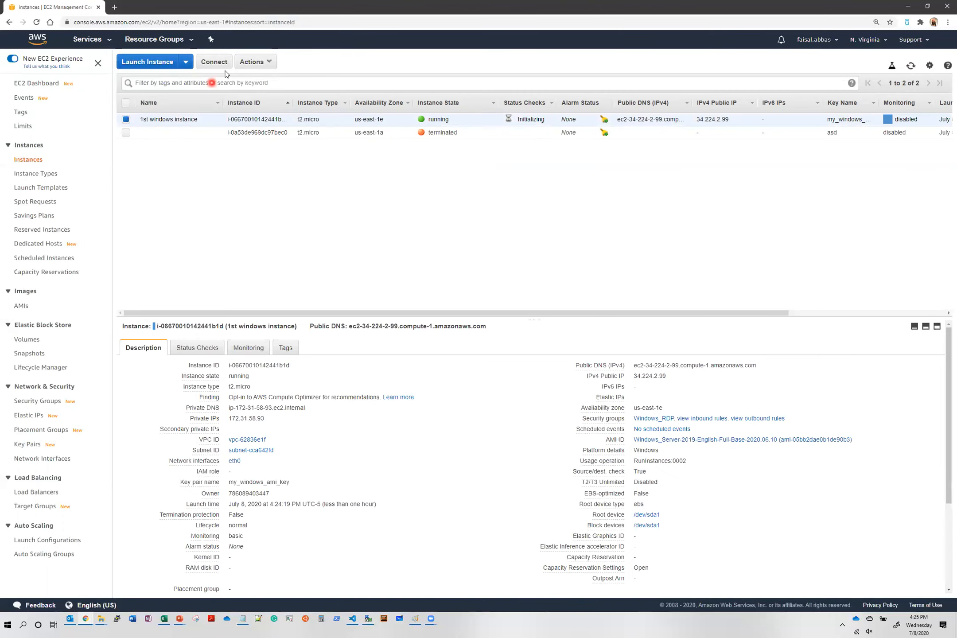
{"action": "left_click", "coordinate": [215, 62]}
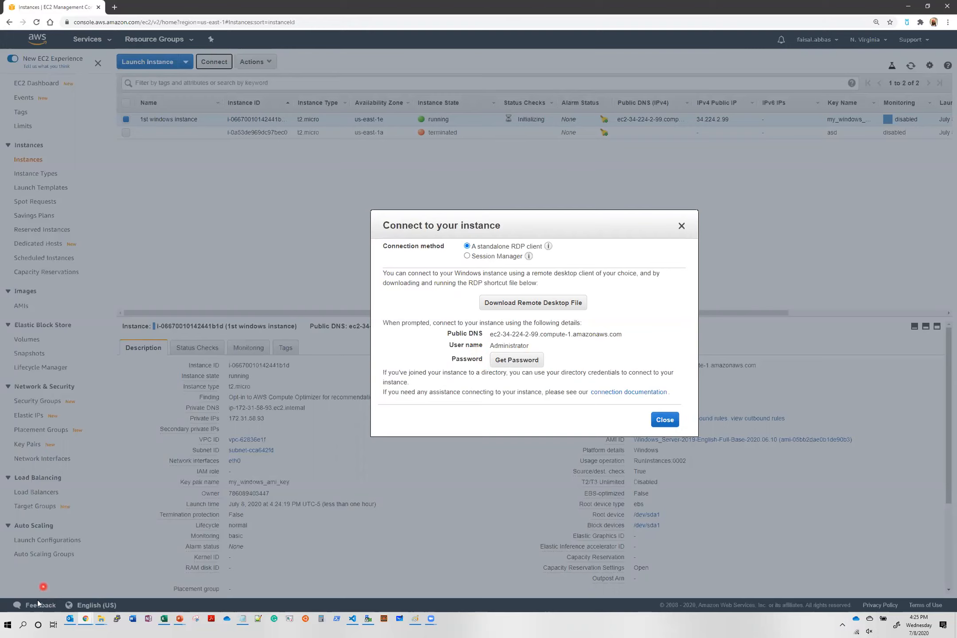
{"action": "left_click", "coordinate": [562, 304]}
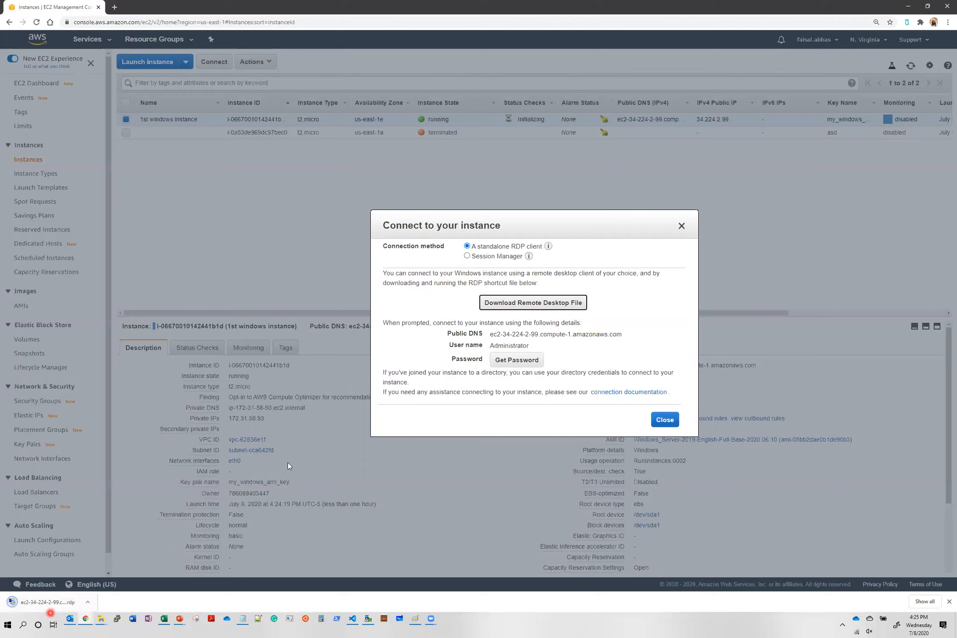
{"action": "left_click", "coordinate": [537, 364]}
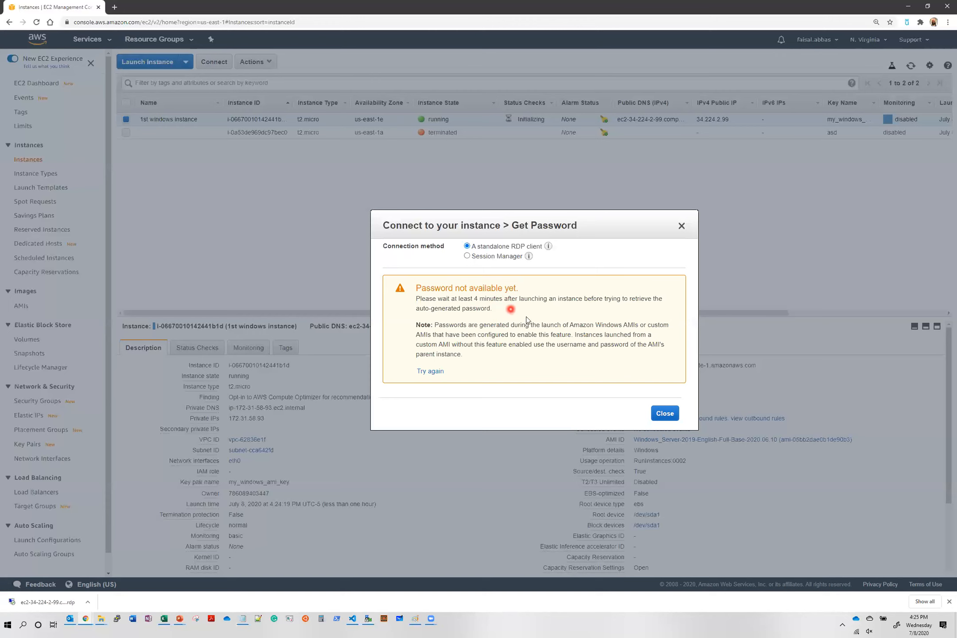
Dismiss the password notice, refresh the instances list and check the connection options of "1st windows instance"
{"action": "left_click", "coordinate": [664, 413]}
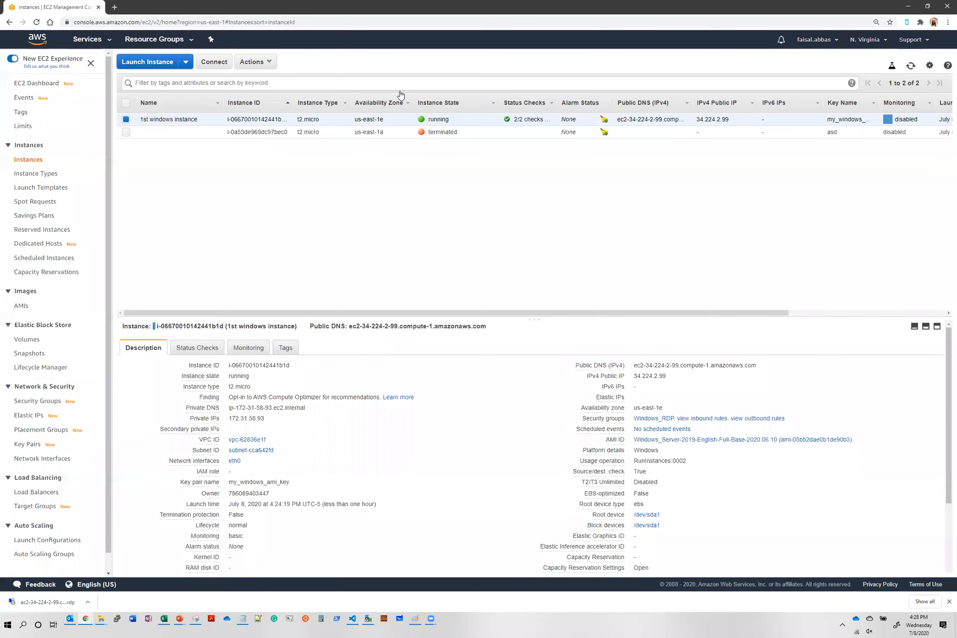
{"action": "left_click", "coordinate": [406, 212]}
{"action": "left_click", "coordinate": [910, 67]}
{"action": "left_click", "coordinate": [214, 64]}
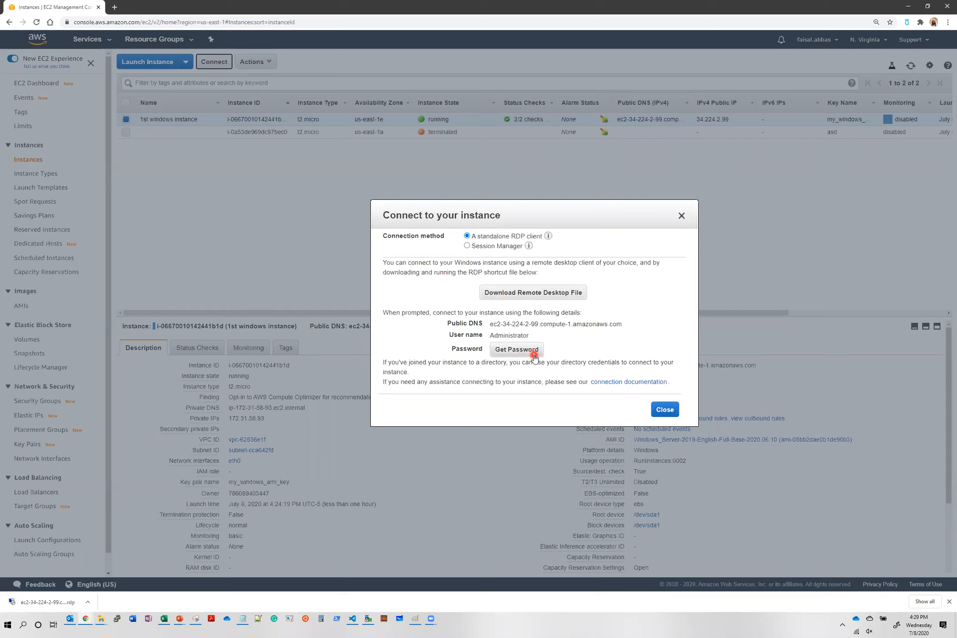
{"action": "left_click", "coordinate": [680, 215]}
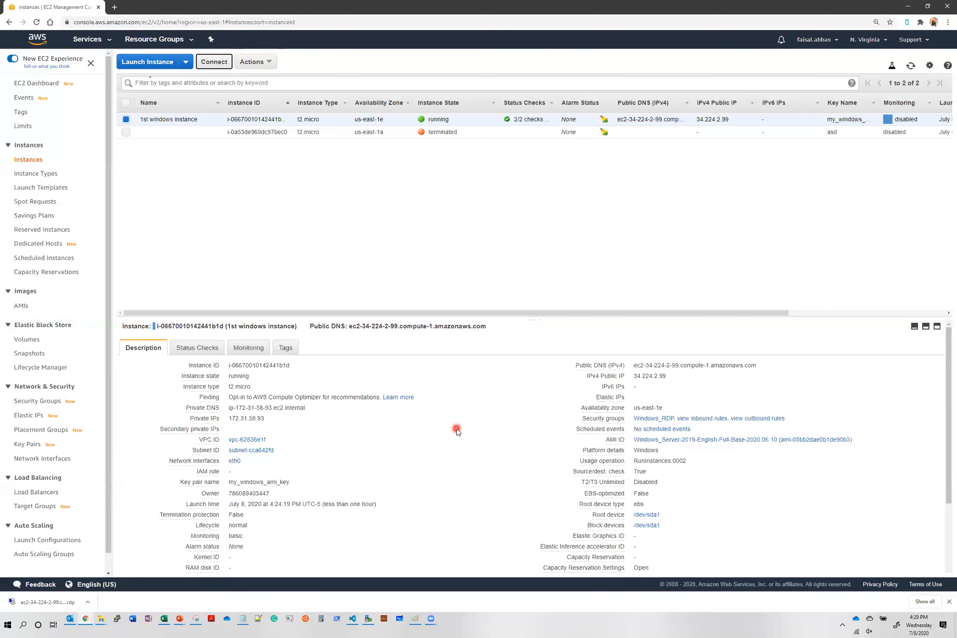
Enlarge the instance details pane and examine the description of "1st windows instance", including its instance type, public DNS and public IP
{"action": "left_click_drag", "start_coordinate": [533, 319], "coordinate": [523, 247]}
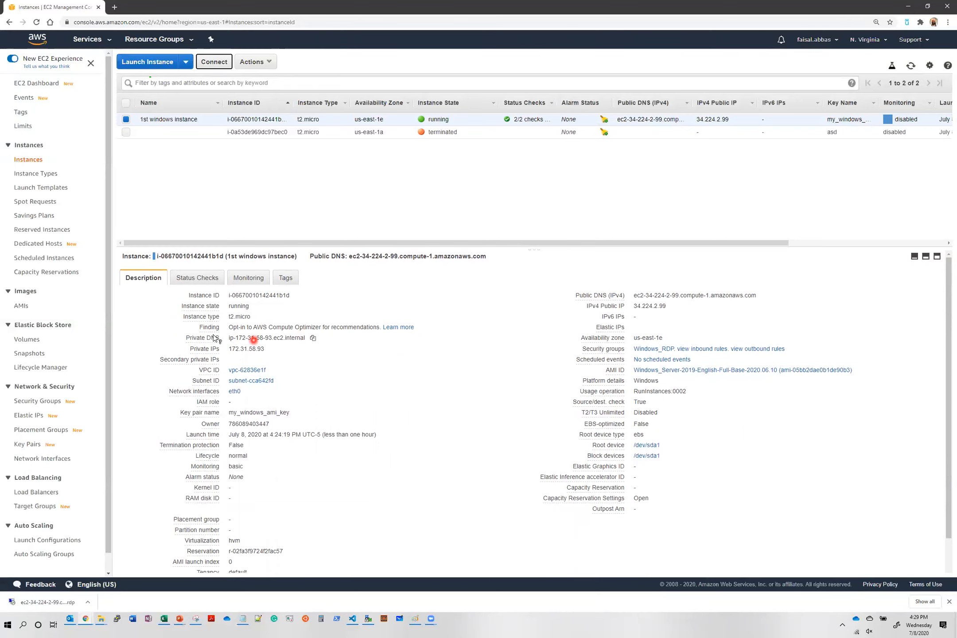
{"action": "left_click", "coordinate": [258, 317]}
{"action": "left_click", "coordinate": [409, 392]}
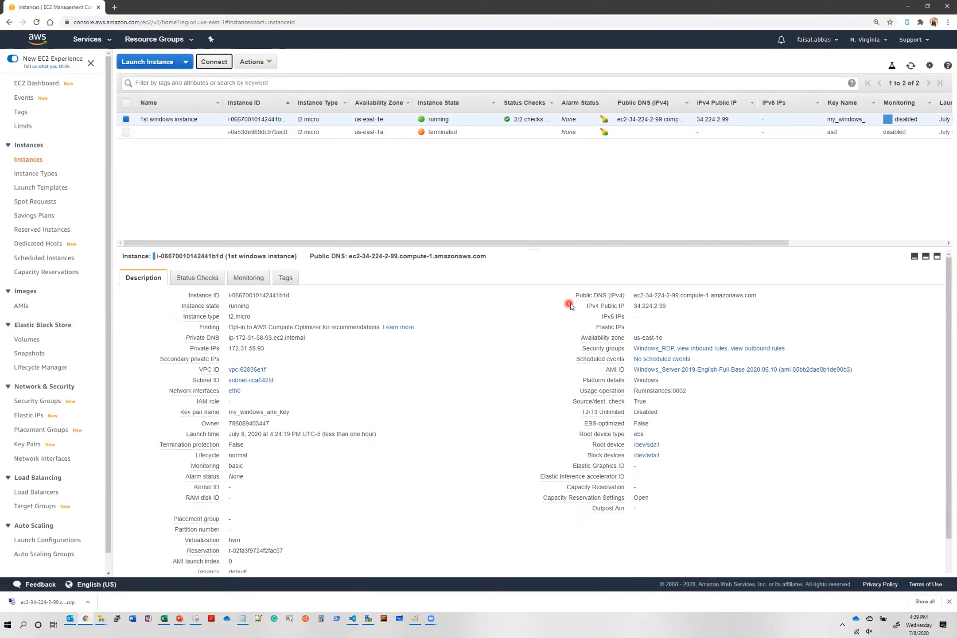
{"action": "mouse_move", "coordinate": [603, 303]}
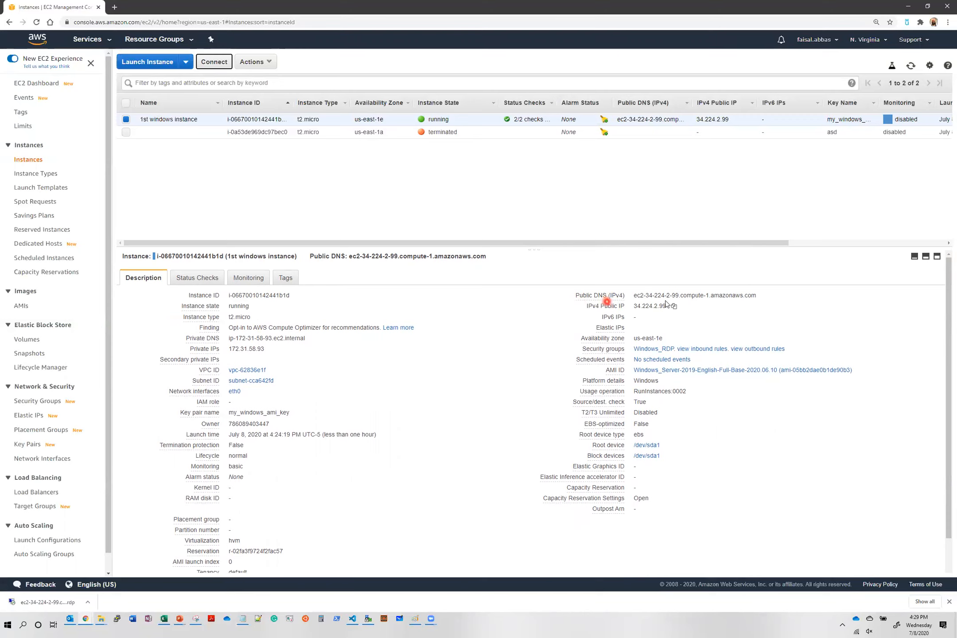
{"action": "left_click", "coordinate": [732, 297]}
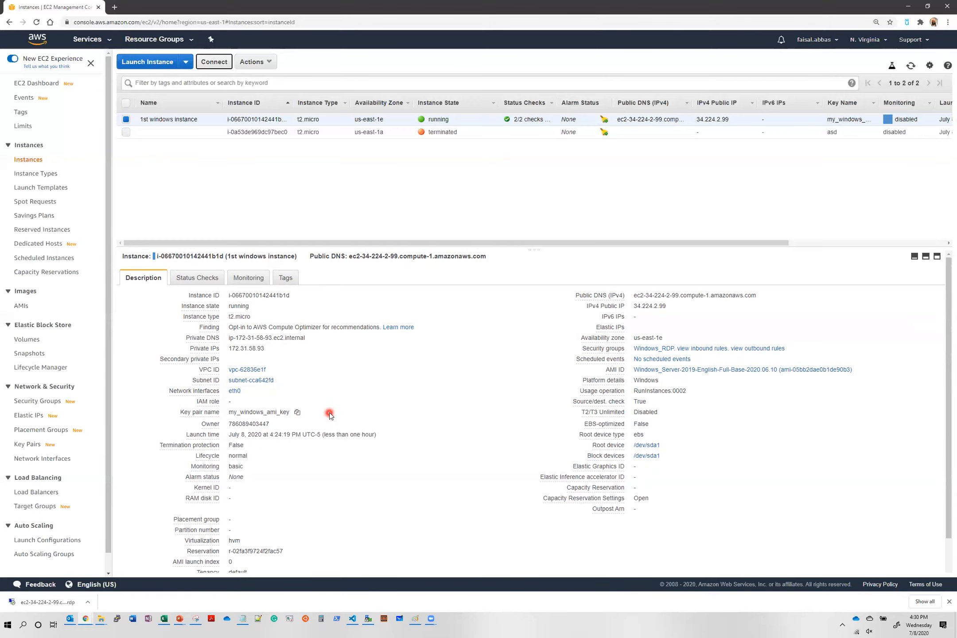
Decrypt the Administrator password of "1st windows instance" with the my_windows_ami_key.pem key file and copy the password
{"action": "left_click", "coordinate": [216, 64]}
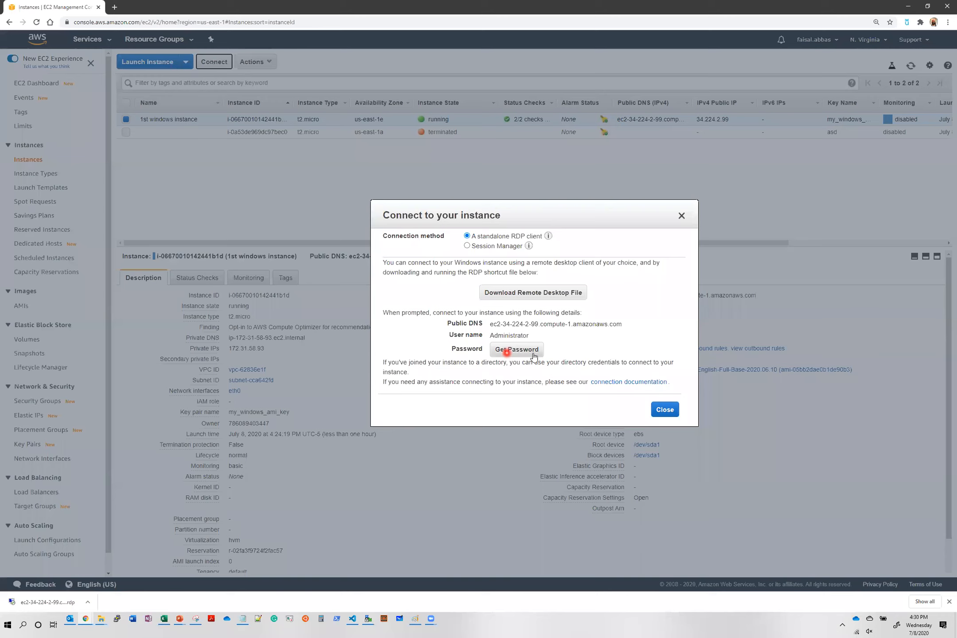
{"action": "left_click", "coordinate": [533, 351]}
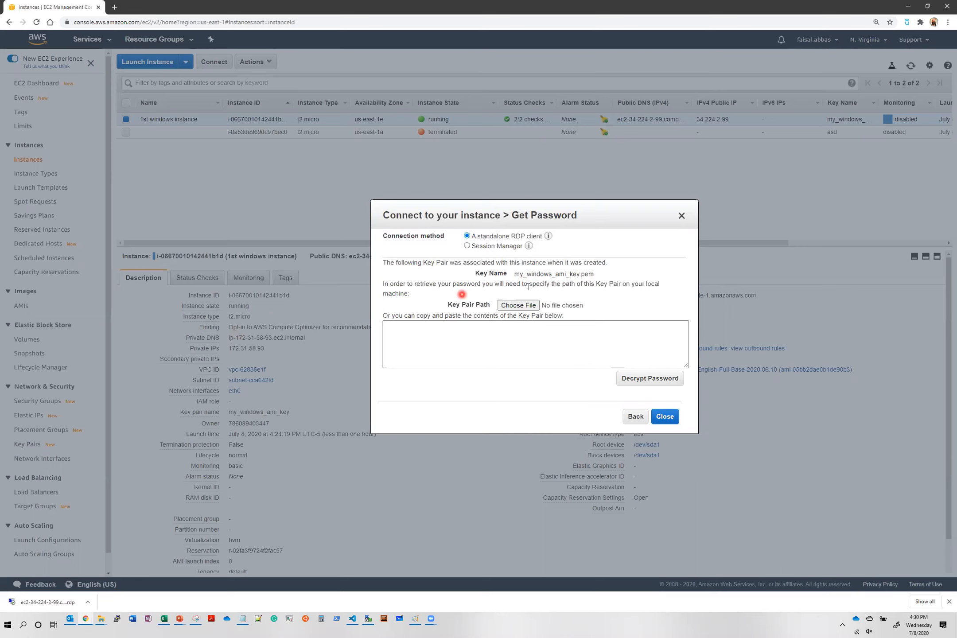
{"action": "left_click", "coordinate": [485, 345]}
{"action": "left_click", "coordinate": [536, 308]}
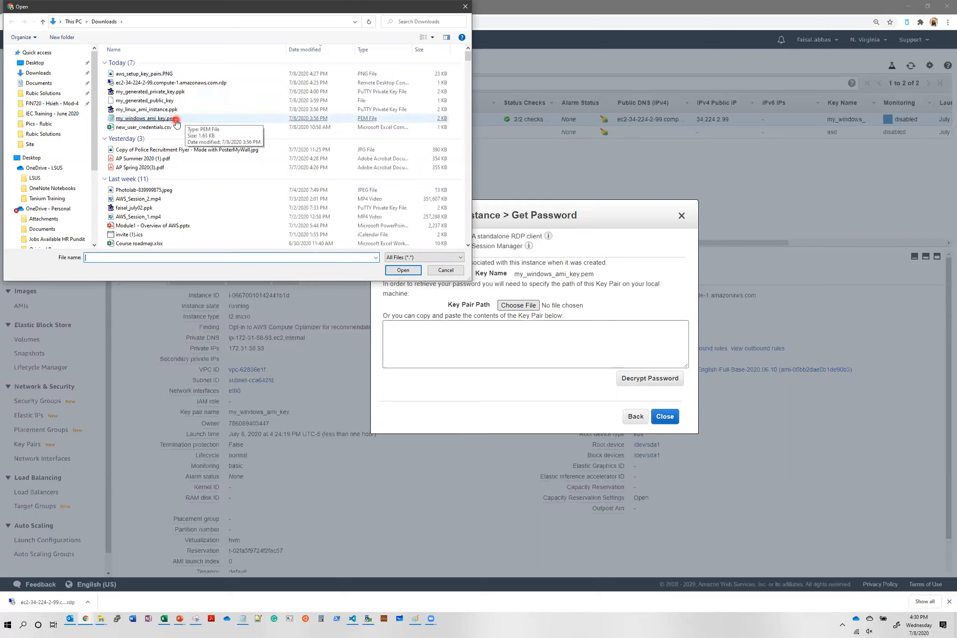
{"action": "double_click", "coordinate": [145, 118]}
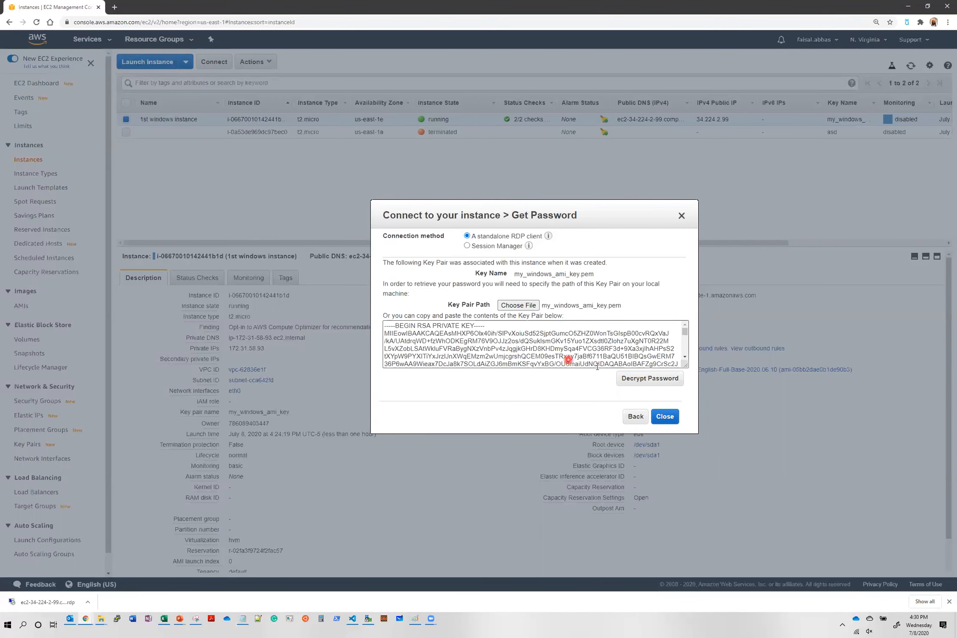
{"action": "left_click", "coordinate": [642, 384]}
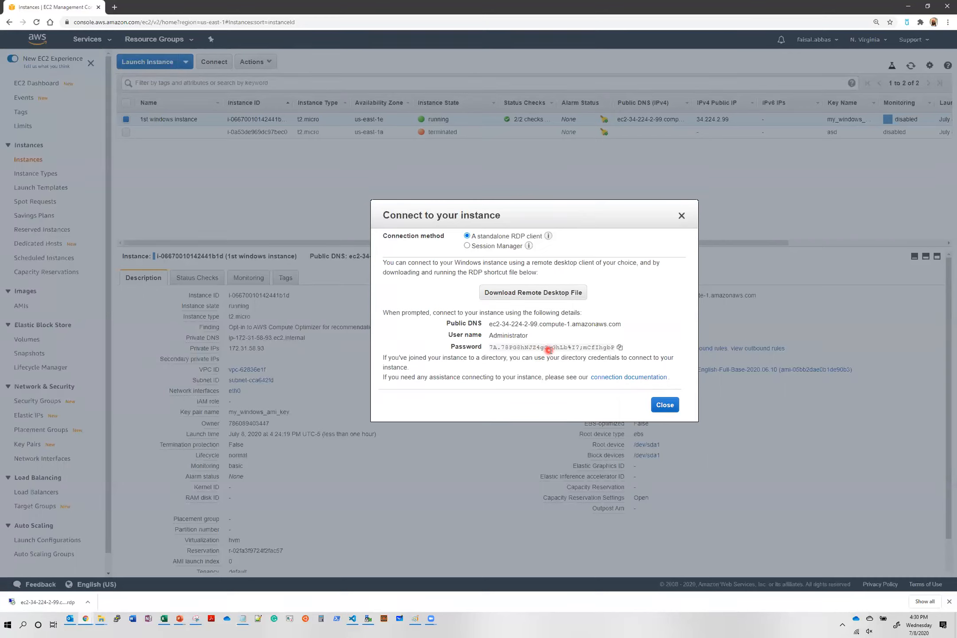
{"action": "left_click", "coordinate": [621, 348]}
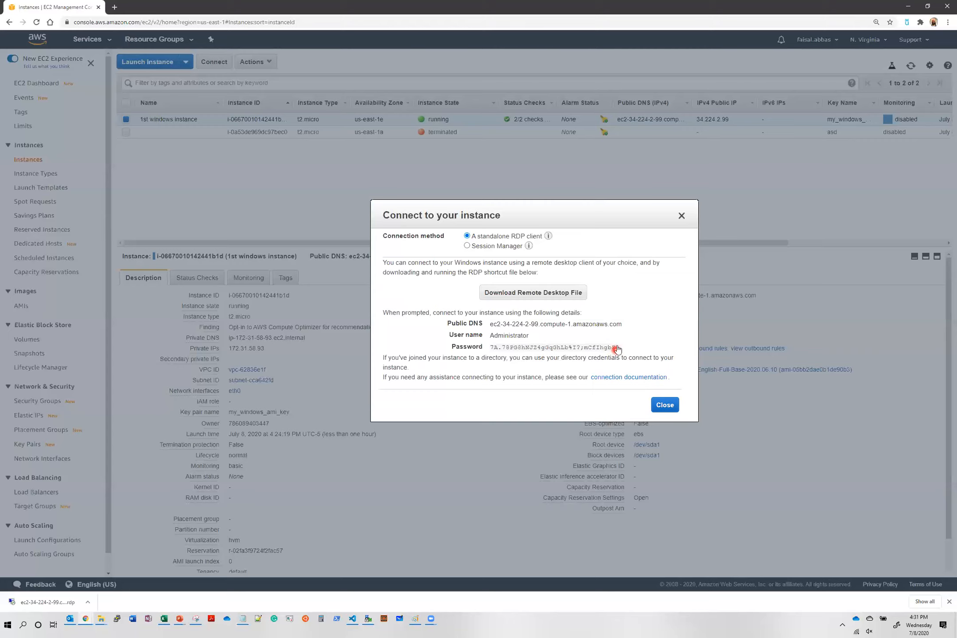
{"action": "left_click", "coordinate": [621, 348]}
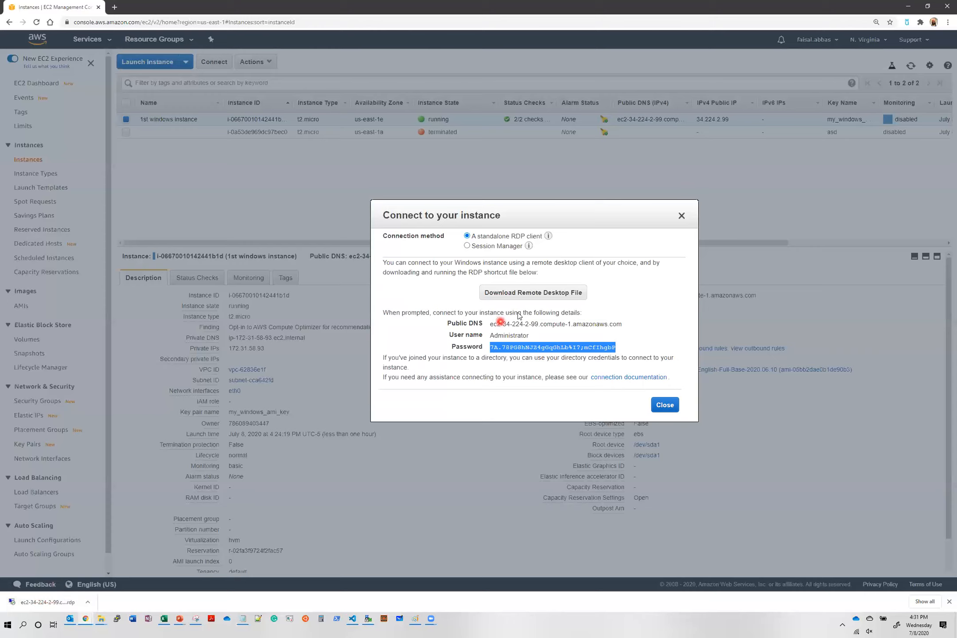
Open the downloaded Remote Desktop file, connect as Administrator with the copied account password and accept the untrusted certificate
{"action": "left_click", "coordinate": [58, 603]}
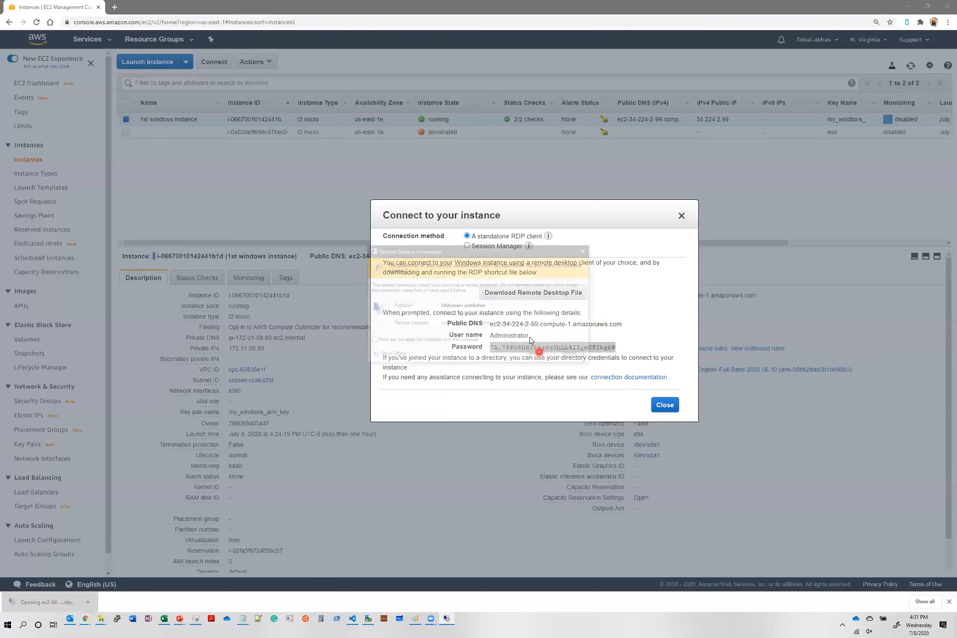
{"action": "left_click", "coordinate": [536, 355]}
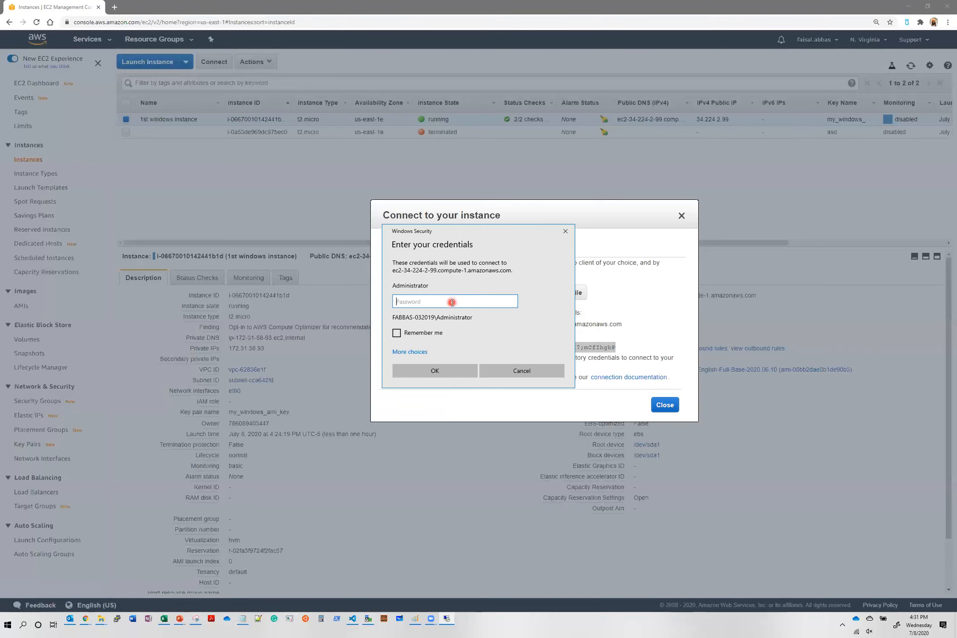
{"action": "key", "text": "ctrl+v"}
{"action": "left_click", "coordinate": [453, 372]}
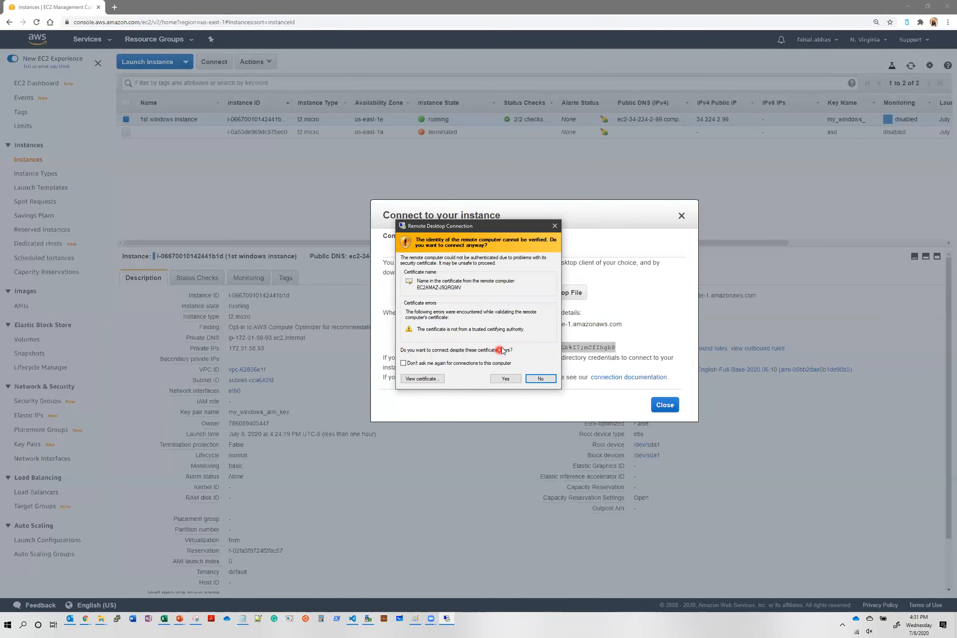
{"action": "left_click", "coordinate": [506, 379]}
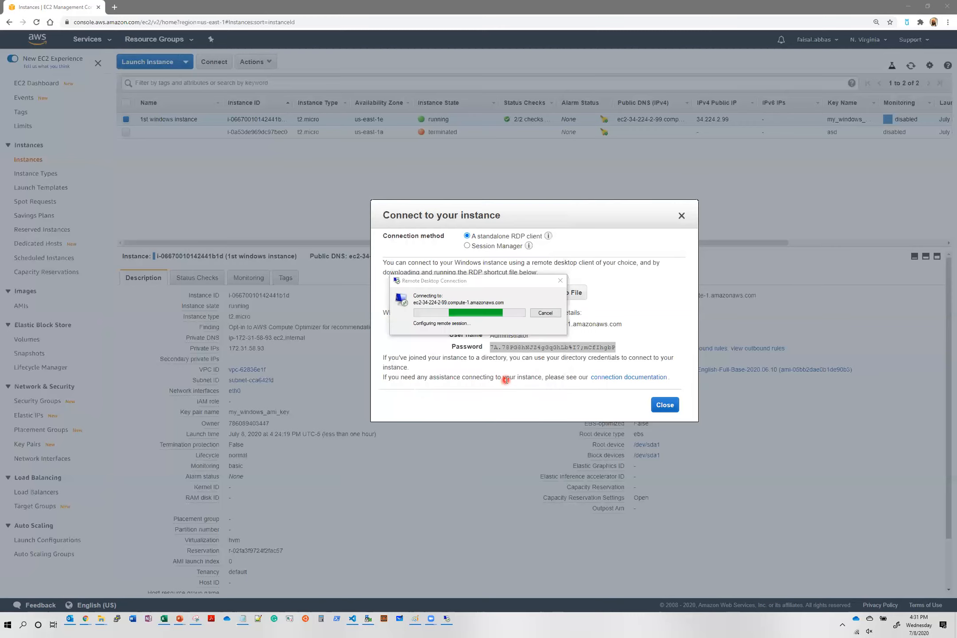